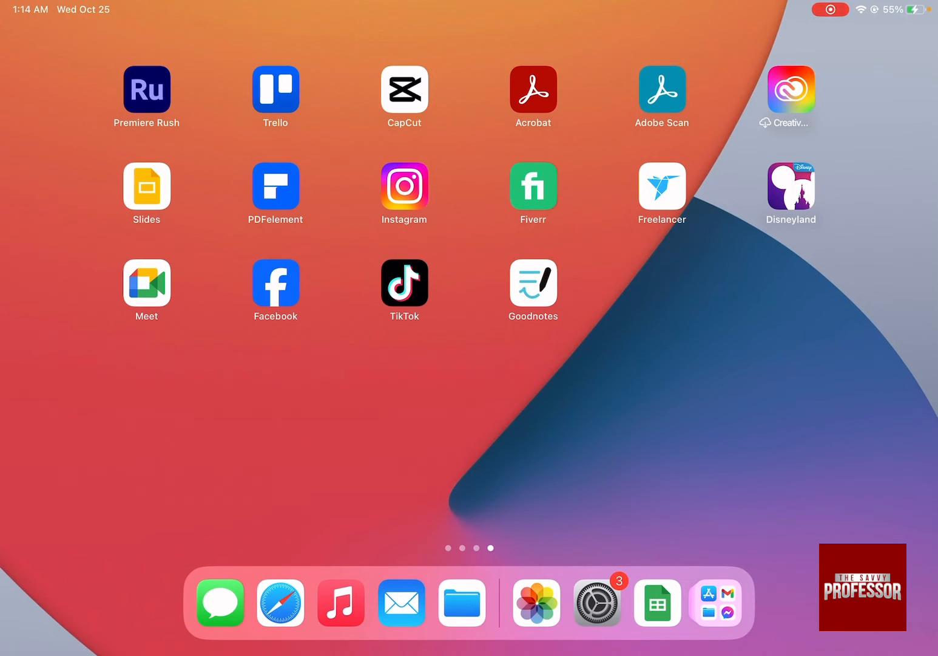
{"action": "scroll", "coordinate": [469, 308], "scroll_direction": "right", "scroll_amount": 5}
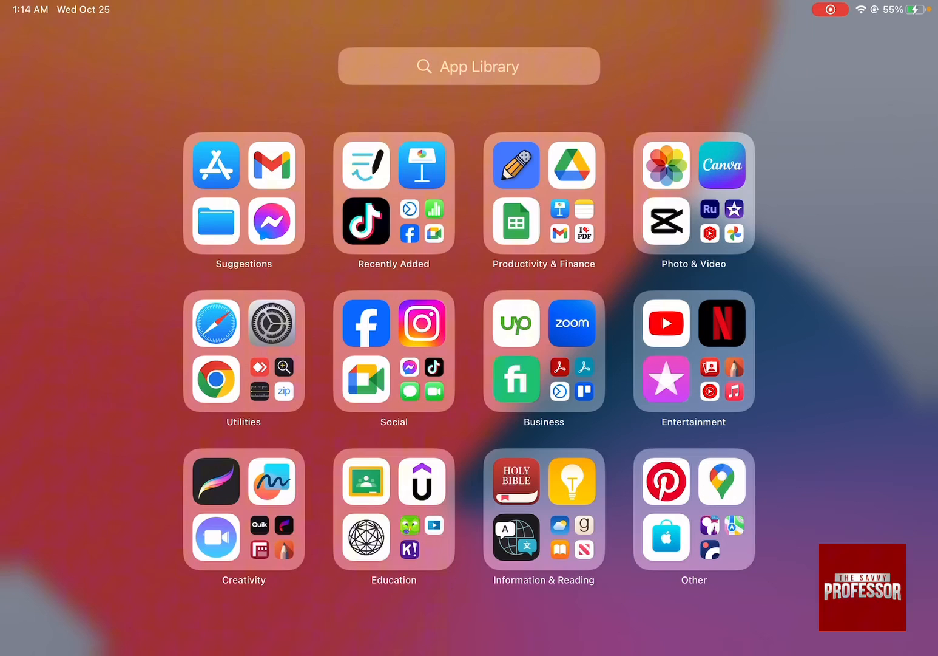
Step: Search the App Library for 'set' and launch Settings on its General page
{"action": "left_click", "coordinate": [469, 65]}
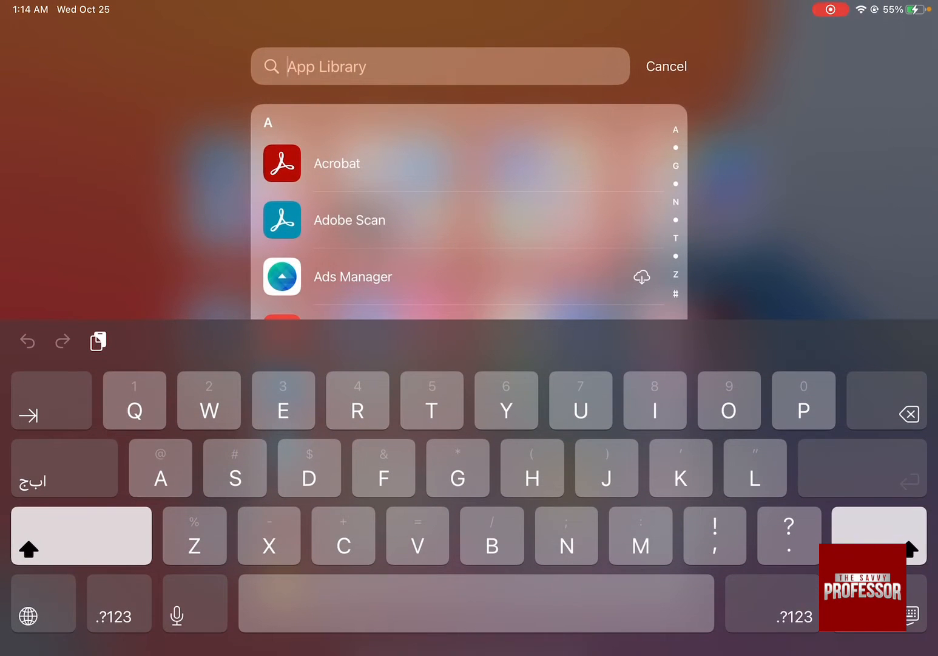
{"action": "type", "text": "set"}
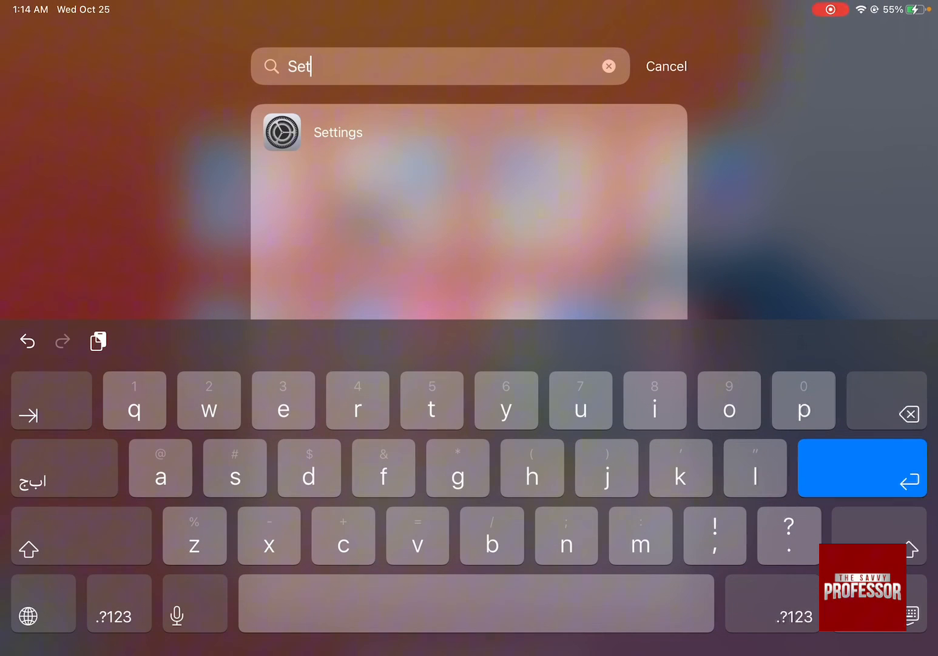
{"action": "key", "text": "Return"}
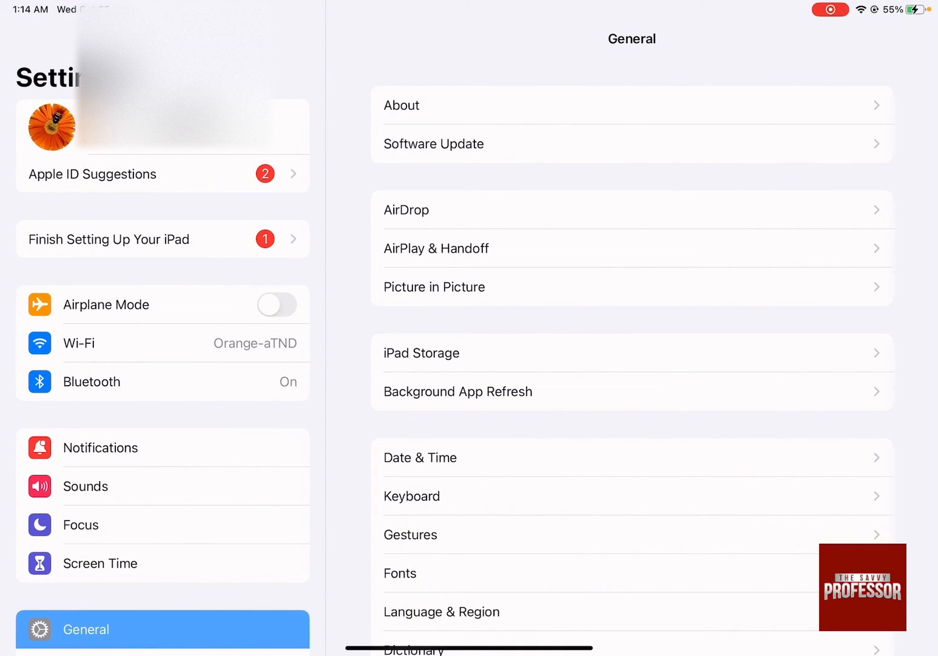
{"action": "scroll", "coordinate": [163, 367], "scroll_direction": "down", "scroll_amount": 3}
Step: Select Sounds in the sidebar to show ringtone and alert volume options
{"action": "left_click", "coordinate": [85, 371]}
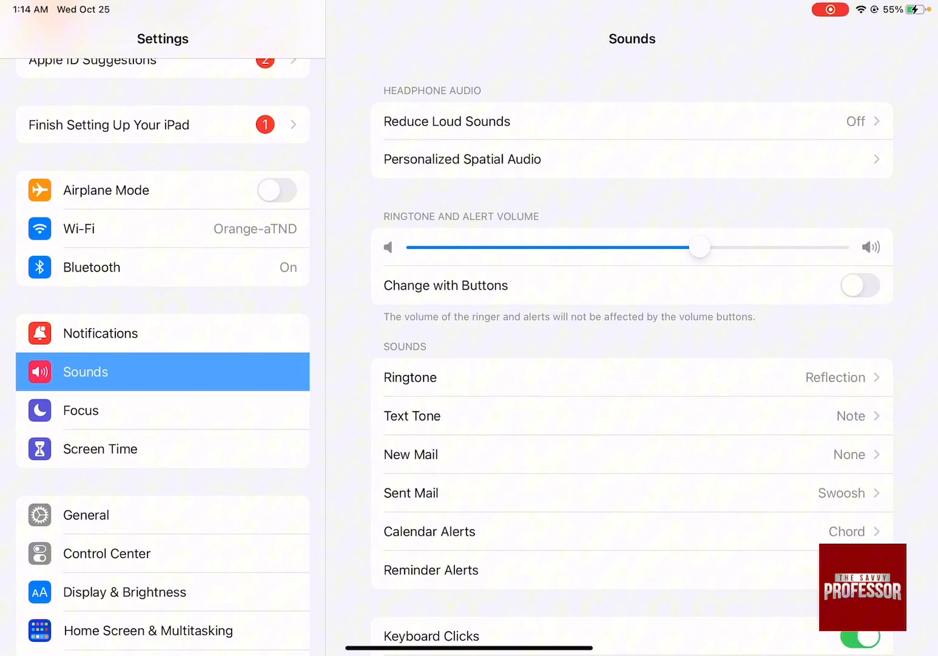
{"action": "left_click", "coordinate": [860, 285]}
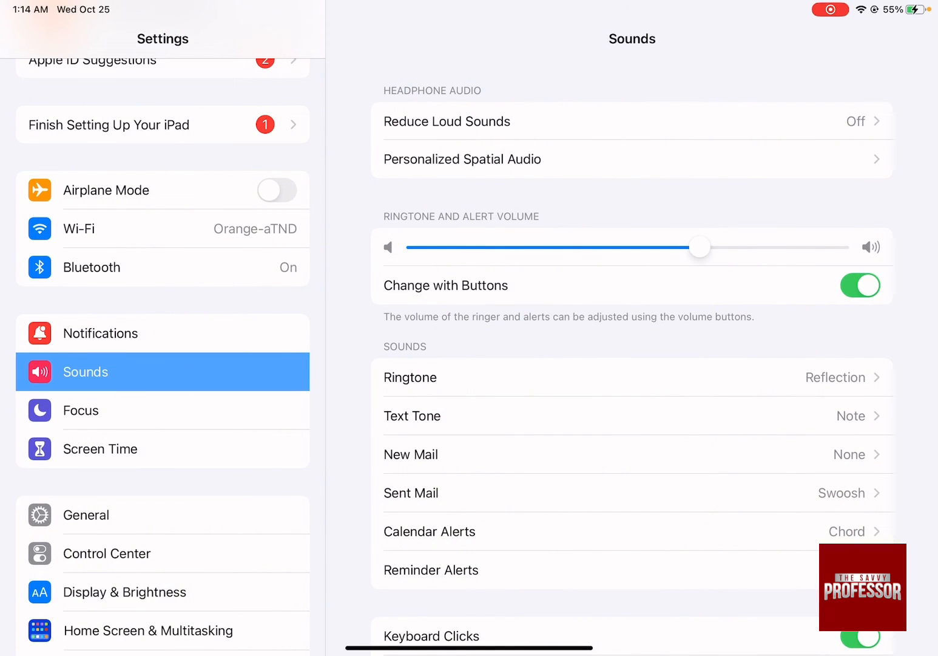
{"action": "left_click", "coordinate": [860, 286]}
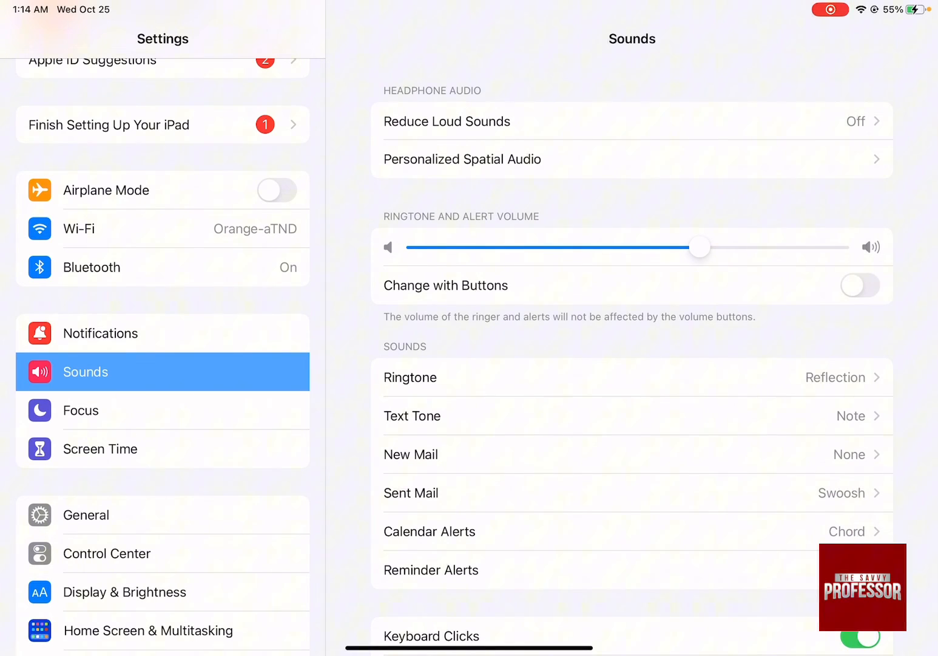